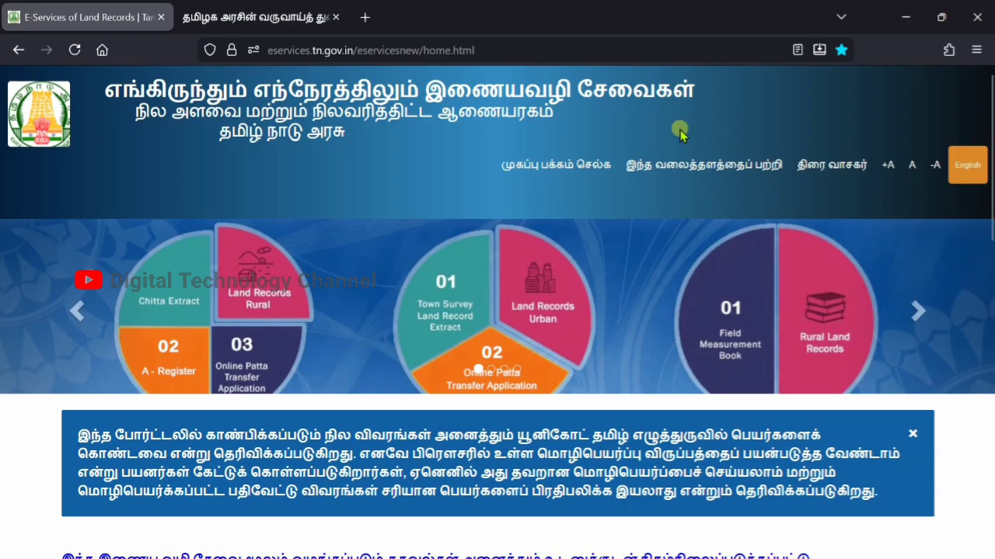
Step: Read the PDF's introduction to the Integrated Land Record, its key changes and the information it contains
key("ctrl+Tab")
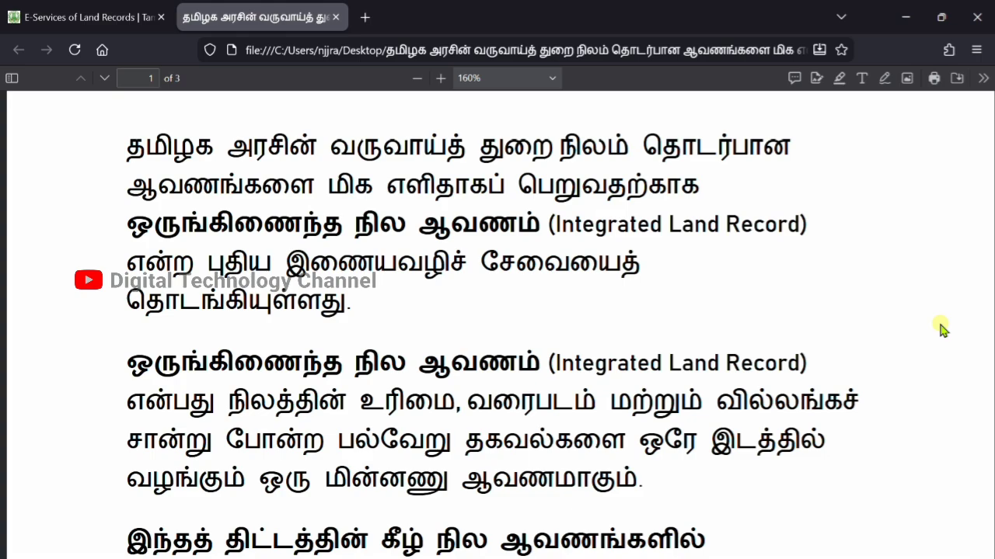
scroll(808, 302, "down", 4)
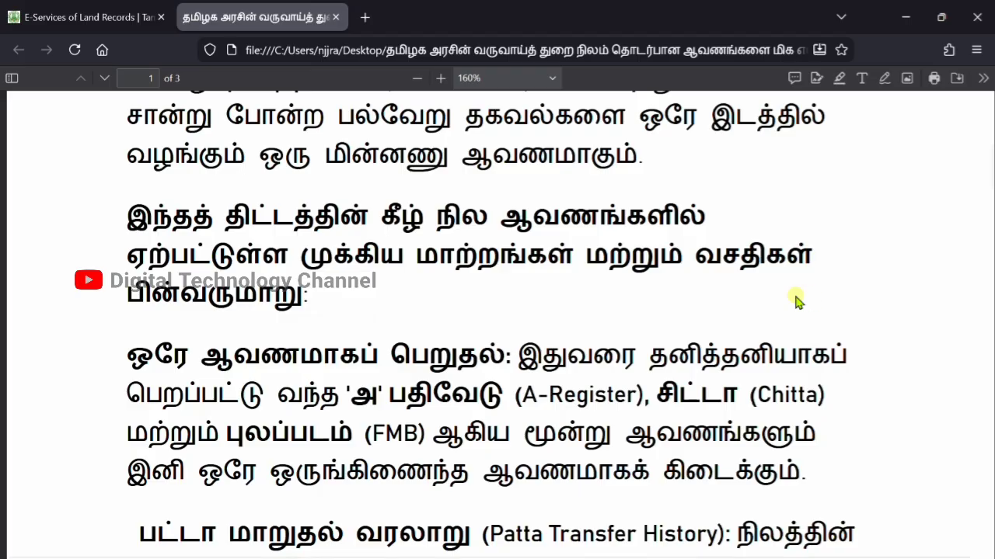
scroll(754, 346, "down", 4)
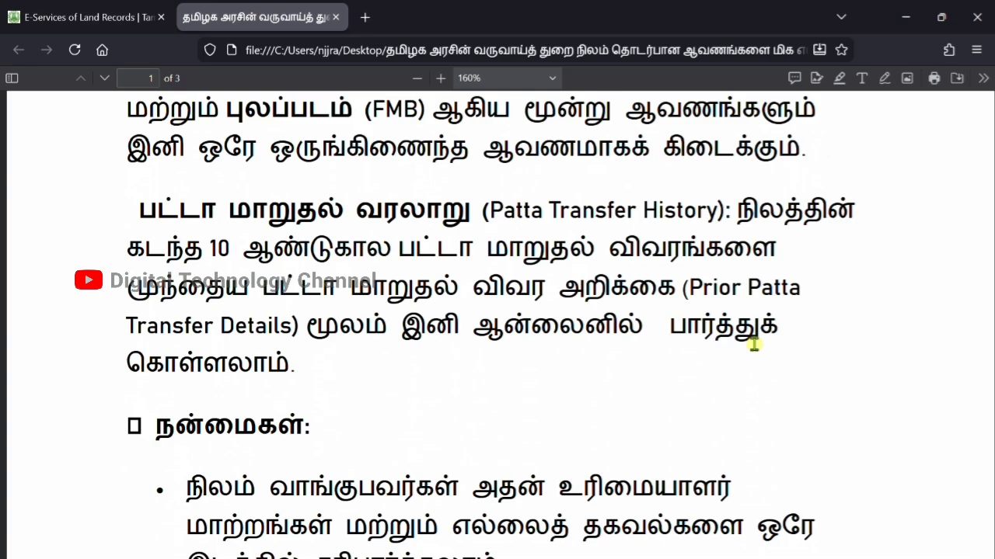
scroll(753, 345, "down", 3)
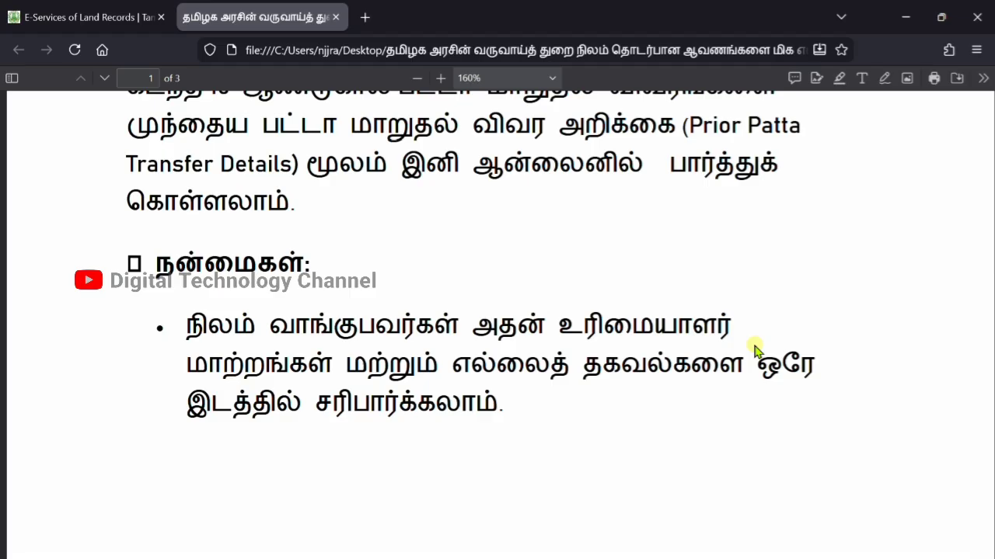
scroll(753, 349, "down", 9)
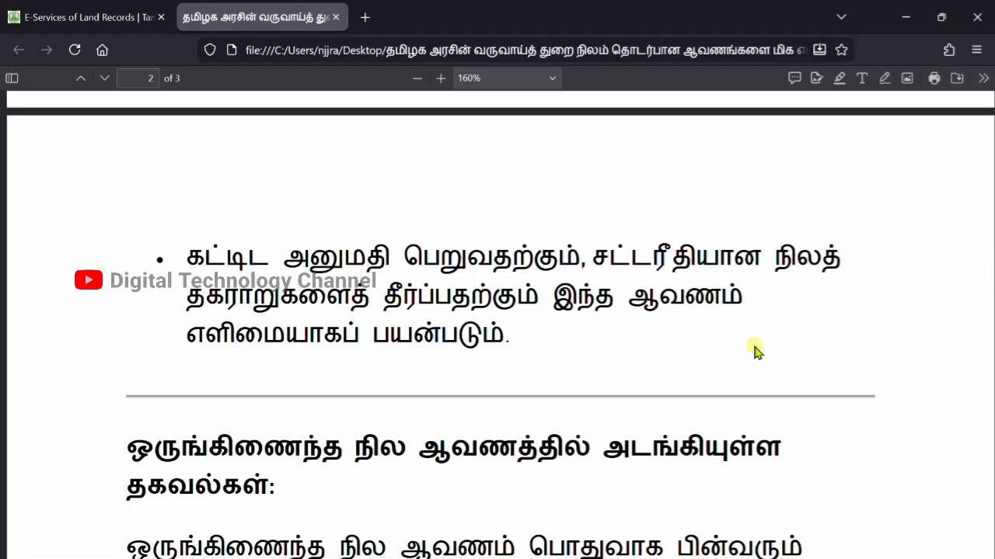
scroll(754, 348, "down", 3)
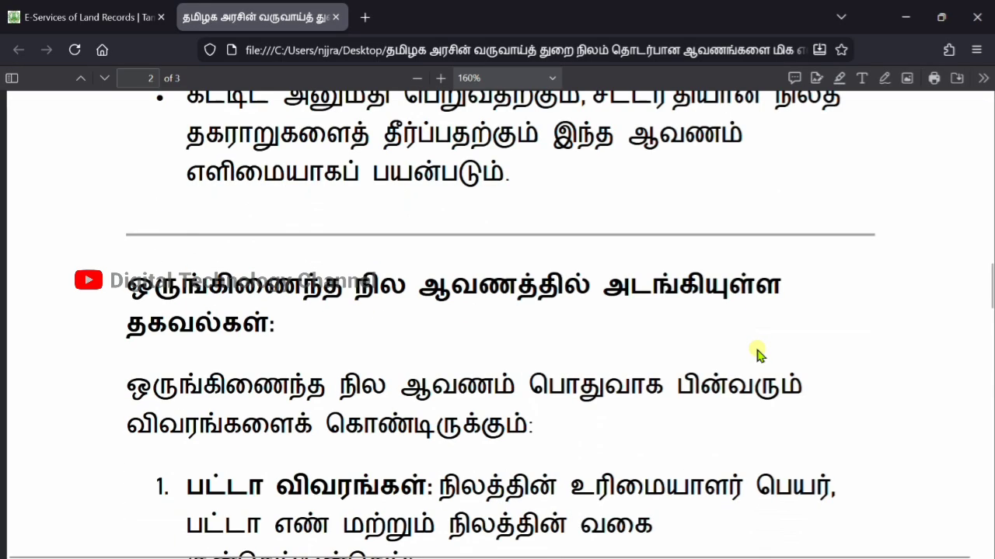
scroll(759, 354, "down", 2)
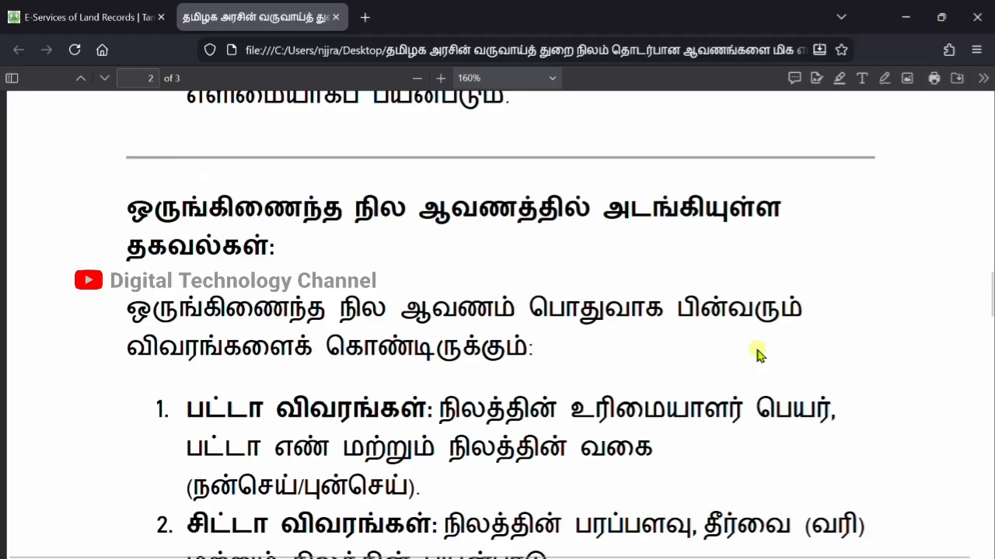
scroll(759, 354, "down", 2)
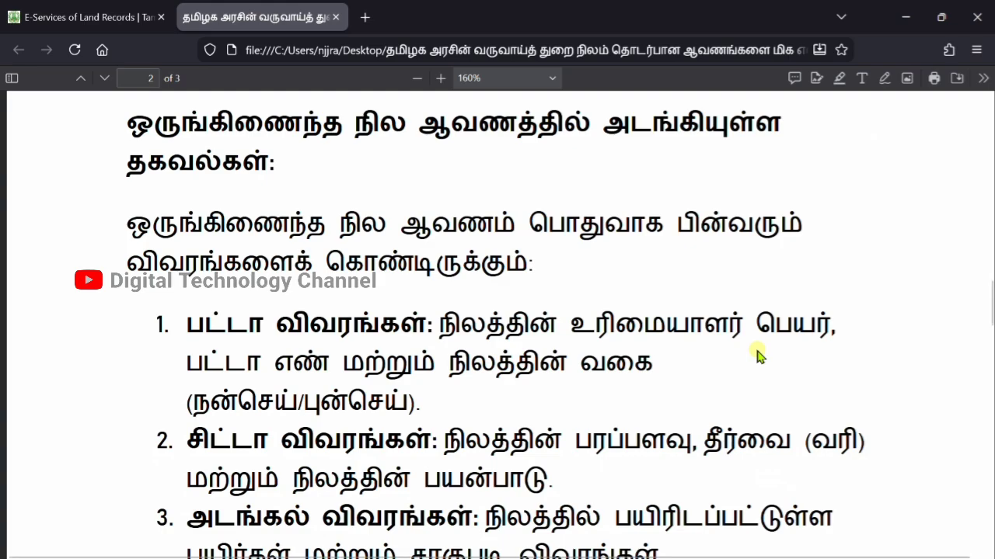
scroll(757, 354, "down", 3)
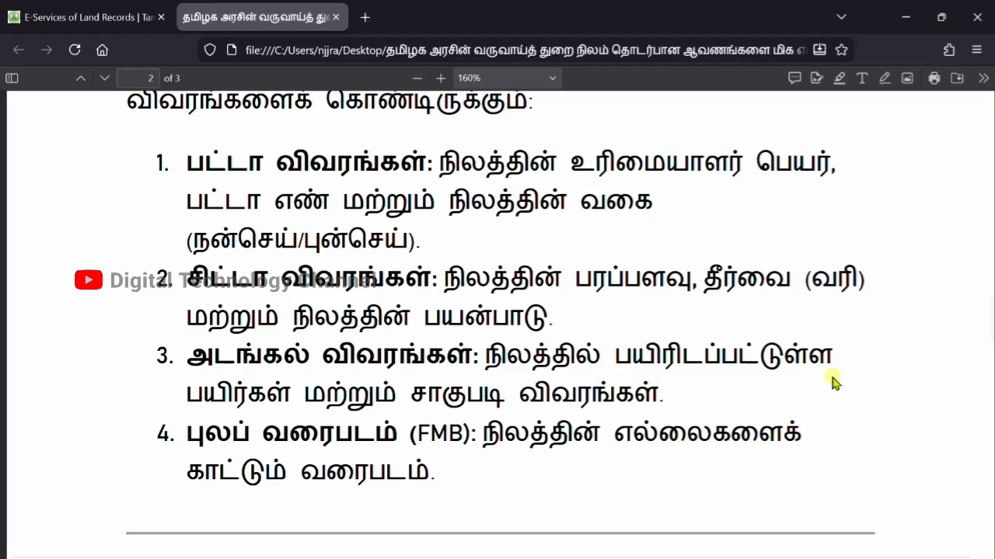
scroll(833, 381, "down", 3)
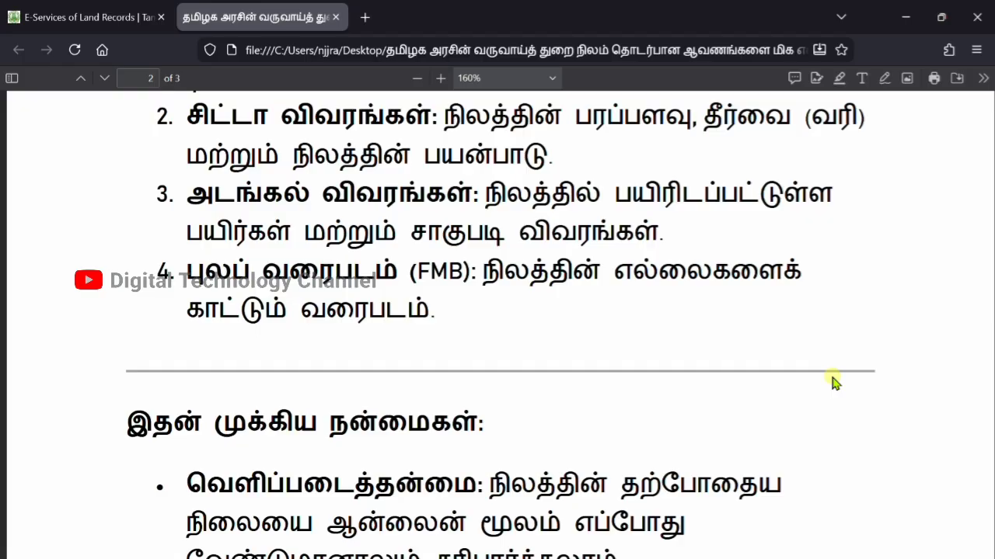
Step: Read the PDF's sections on the record's main benefits and how to view it online, and return to the list of contained information
scroll(833, 383, "down", 6)
scroll(833, 384, "up", 3)
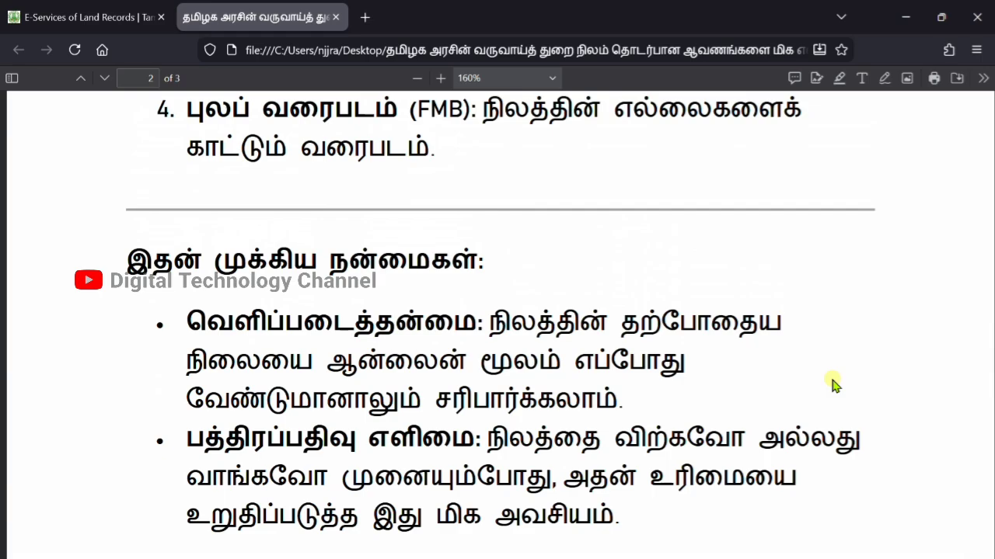
scroll(833, 384, "down", 3)
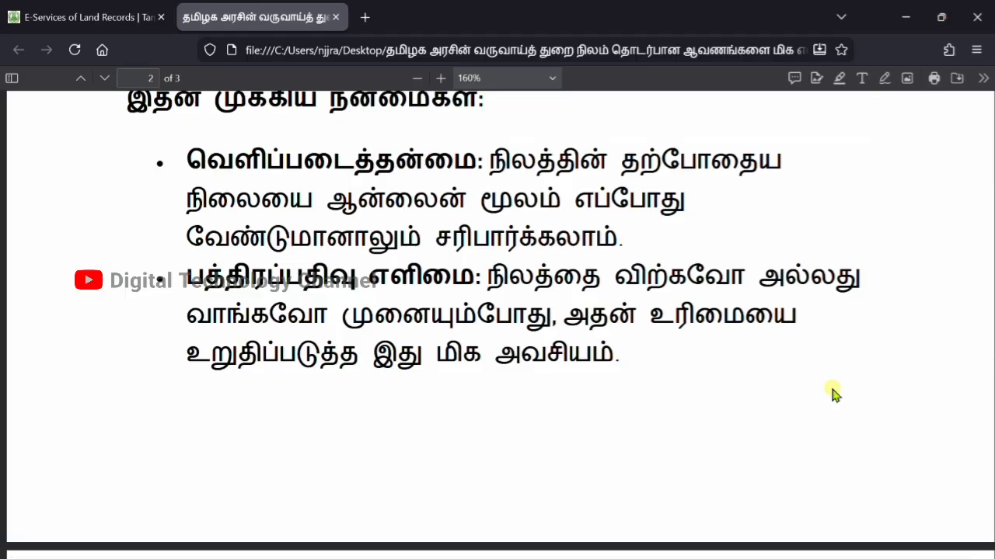
scroll(833, 394, "down", 8)
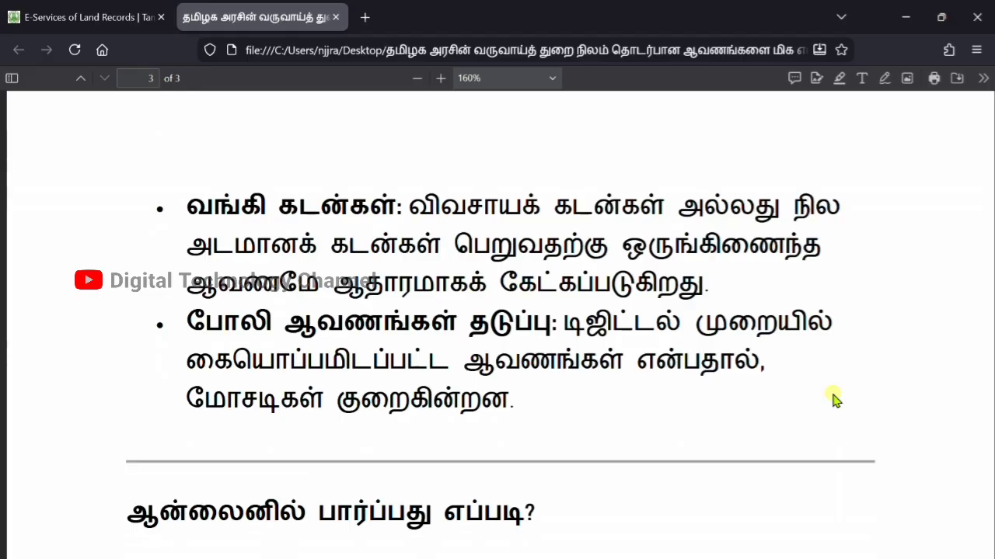
scroll(834, 399, "down", 5)
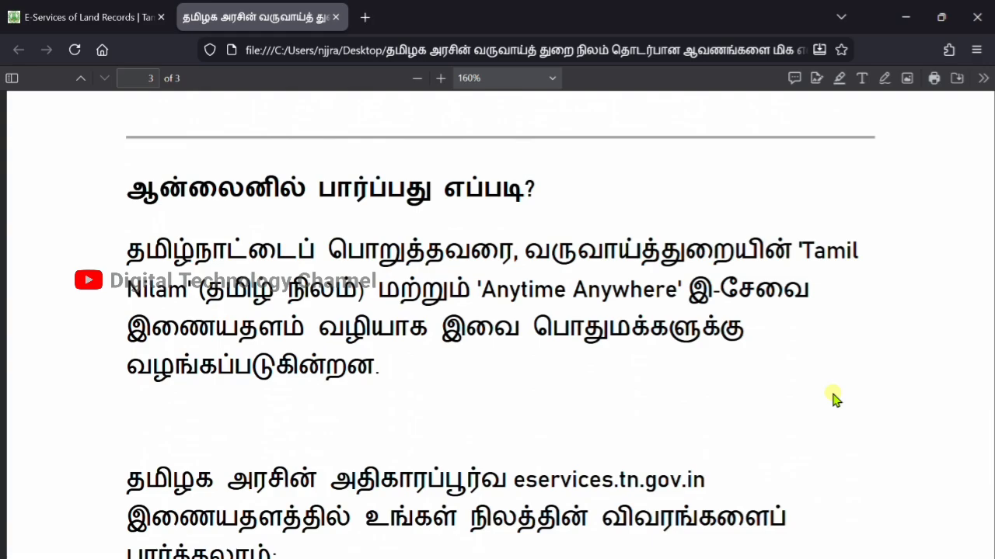
scroll(833, 399, "down", 2)
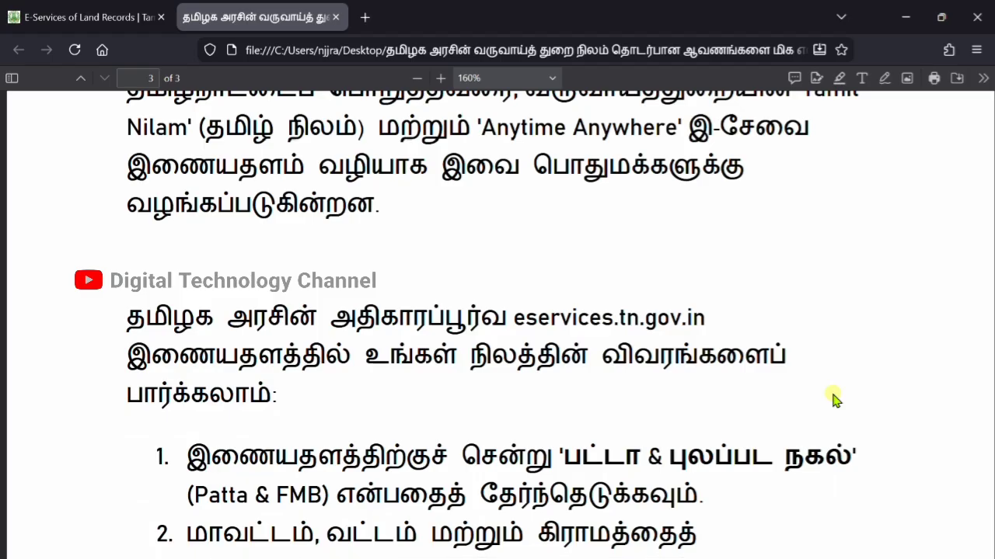
scroll(834, 399, "down", 4)
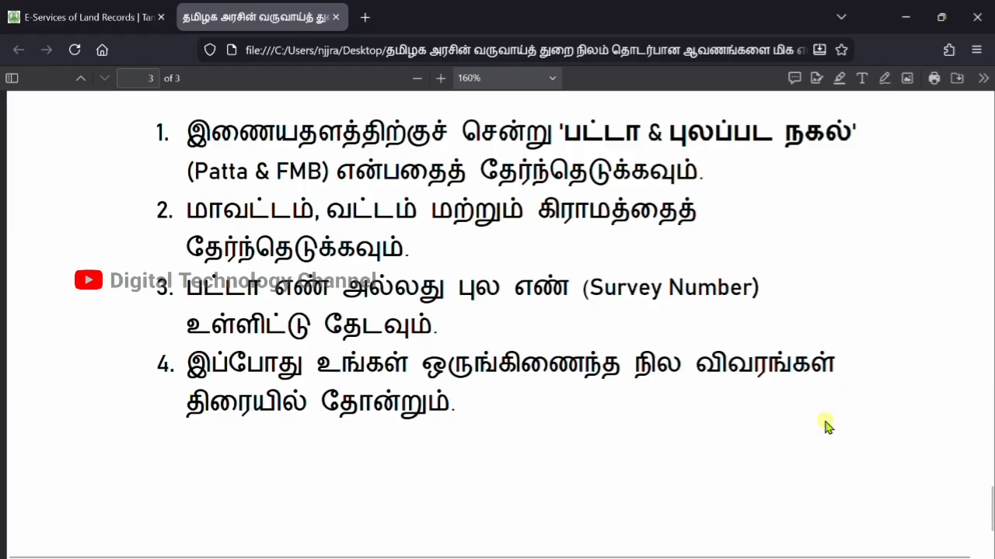
scroll(808, 410, "up", 10)
scroll(803, 410, "up", 15)
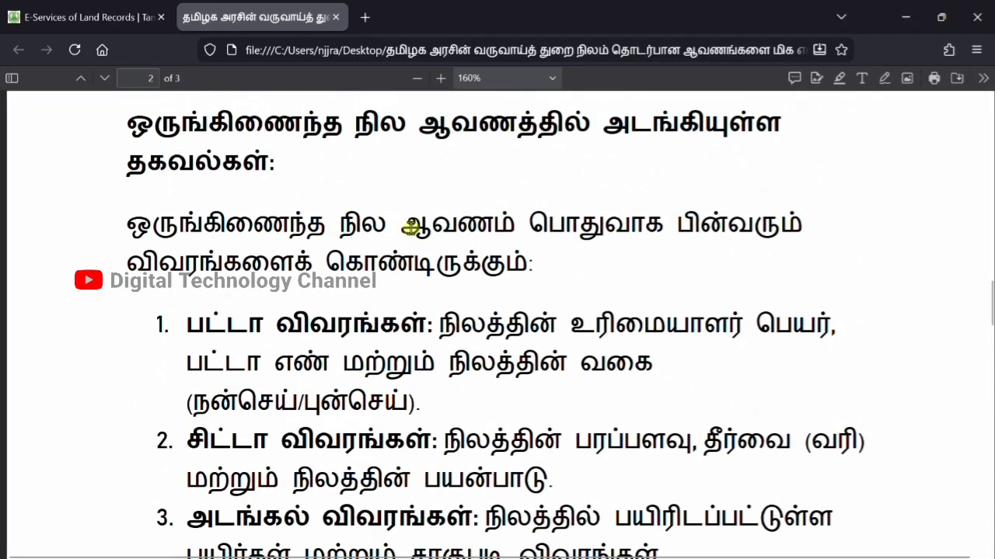
Step: Return to the land records e-services portal and open the Integrated Land Record (ஒருங்கிணைந்த நில ஆவணம்) service
left_click(100, 23)
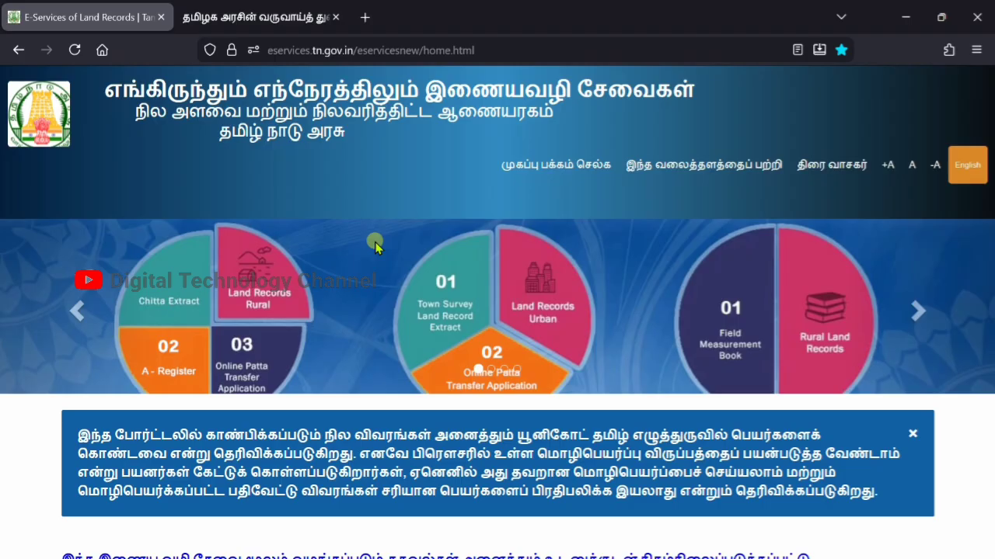
scroll(375, 247, "down", 6)
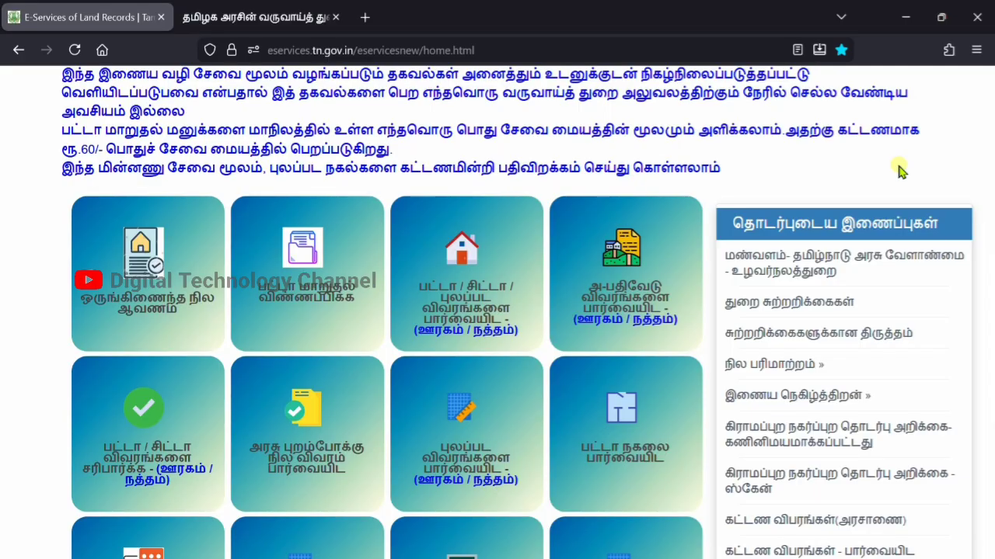
scroll(832, 162, "down", 2)
mouse_move(753, 233)
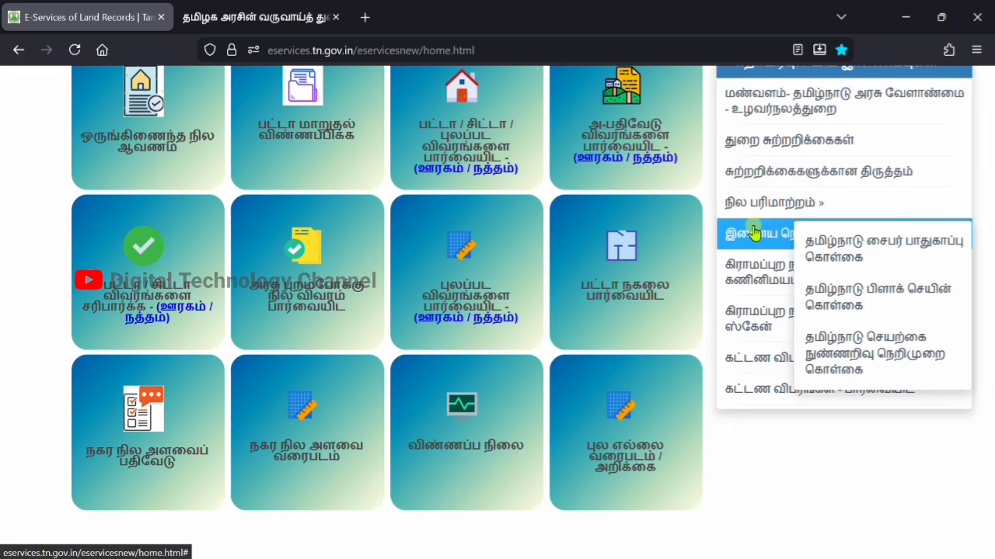
scroll(707, 467, "up", 2)
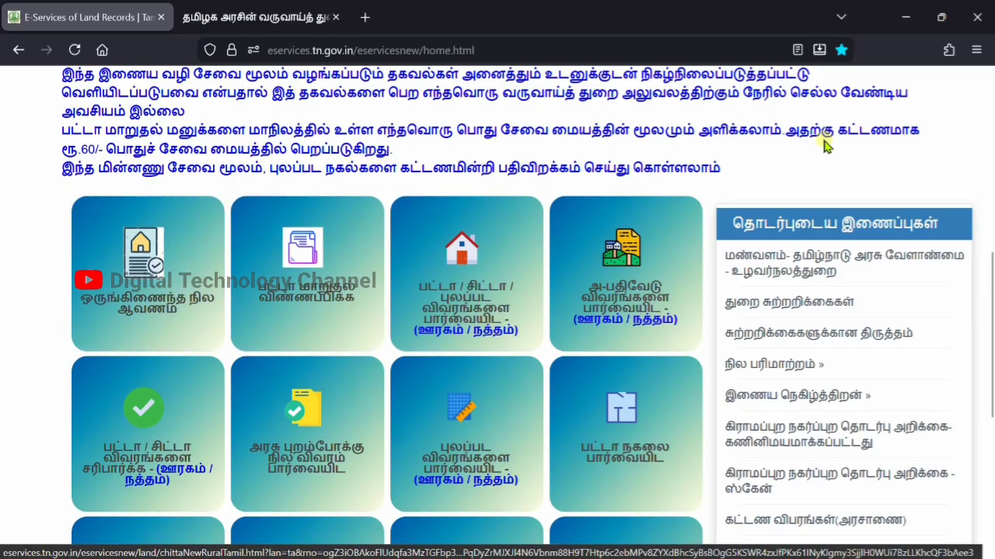
left_click(150, 305)
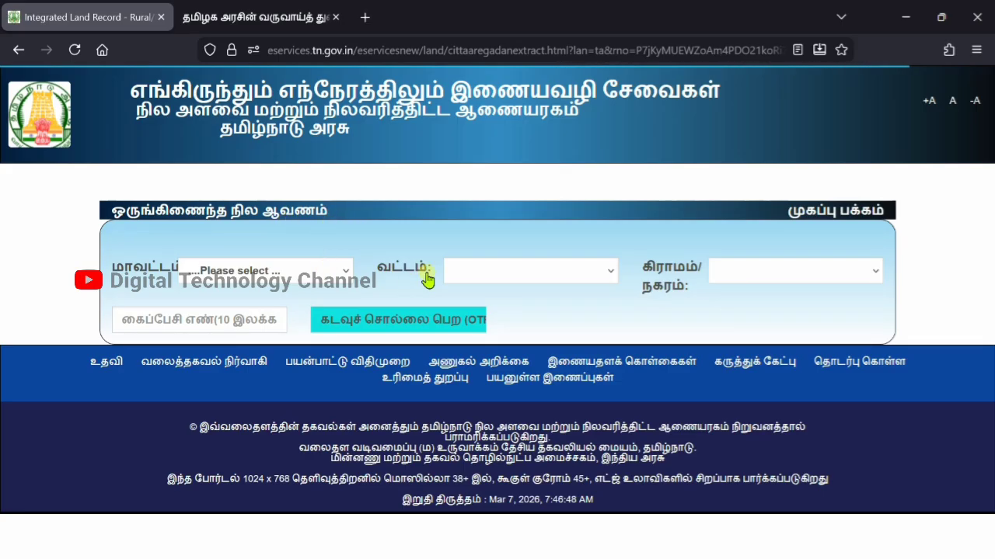
Step: Set the district to கன்னியாகுமரி, the taluk to விளவங்கோடு and the village to நட்டாலம் பி(R)
left_click(240, 279)
left_click(246, 539)
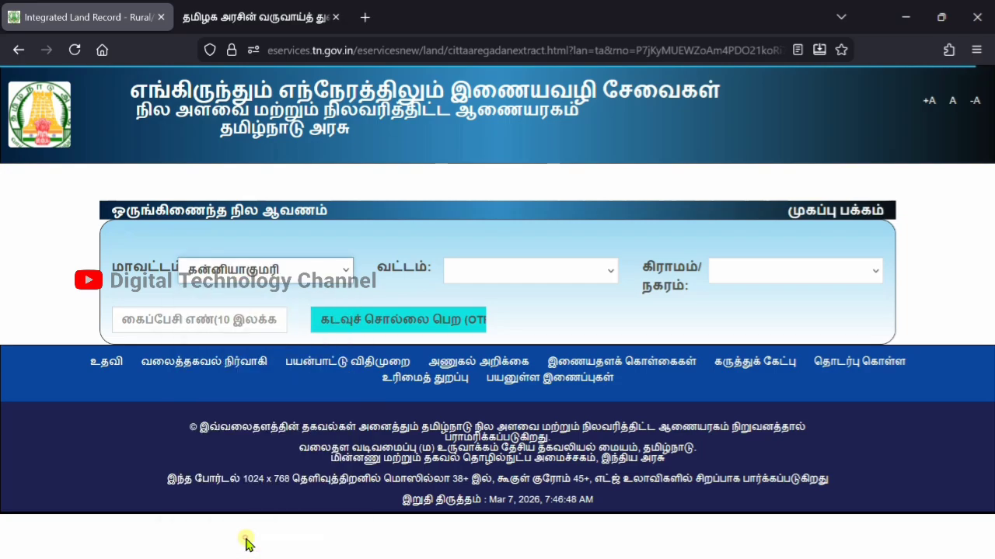
left_click(497, 274)
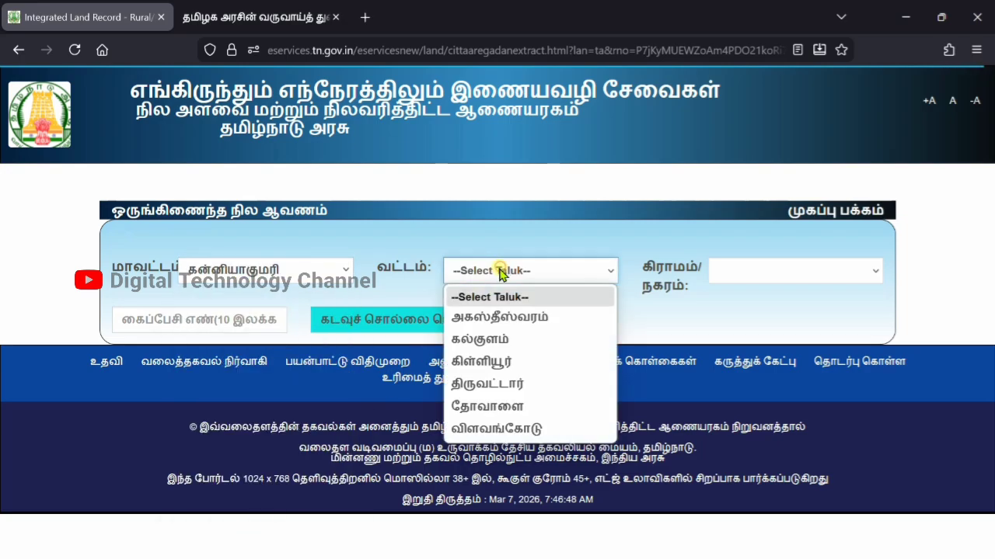
left_click(496, 430)
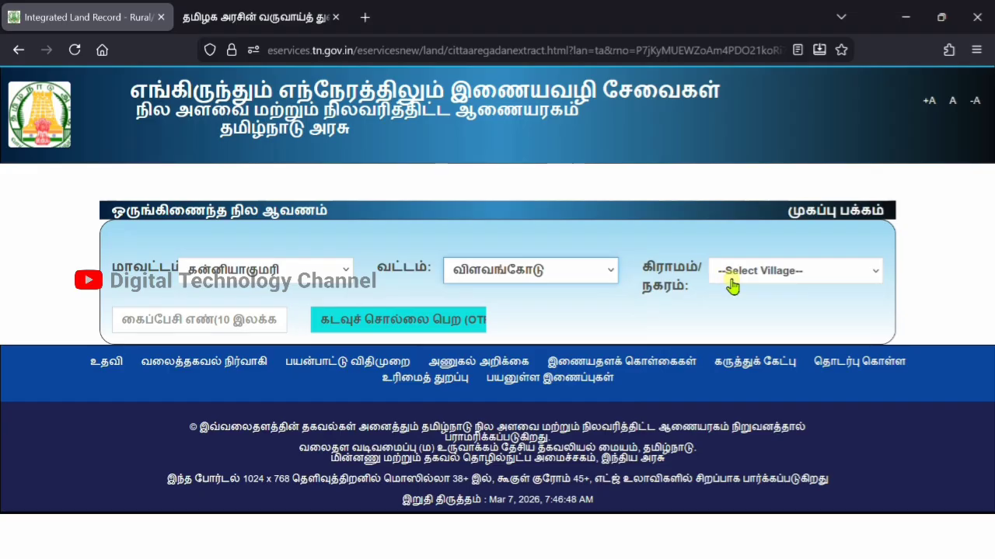
left_click(735, 280)
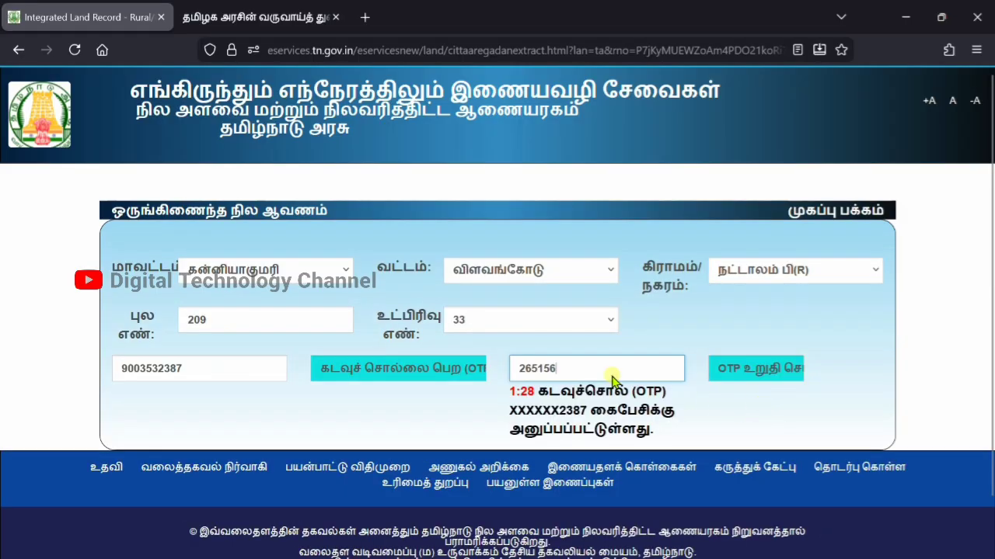
Step: Verify the entered one-time password and submit the integrated land record request
left_click(751, 373)
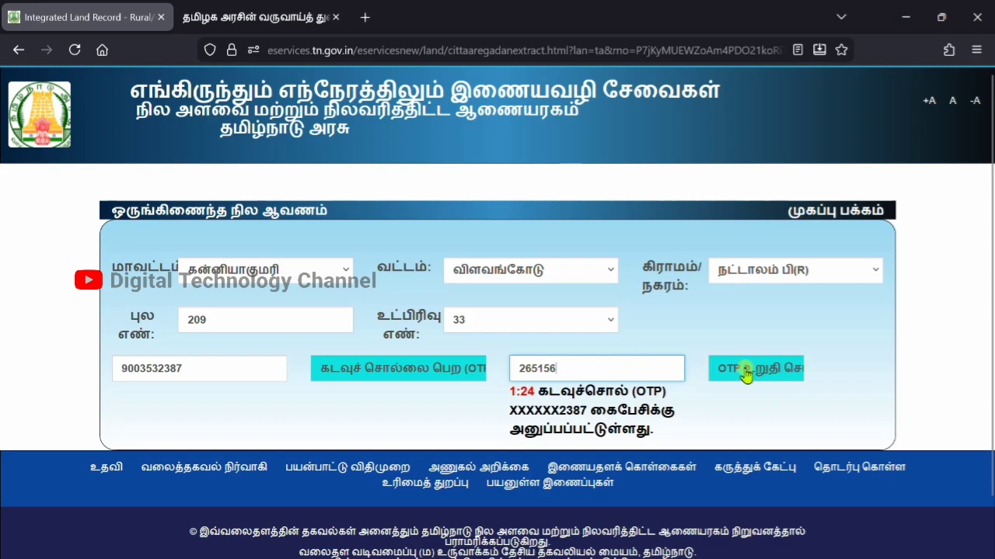
left_click(746, 371)
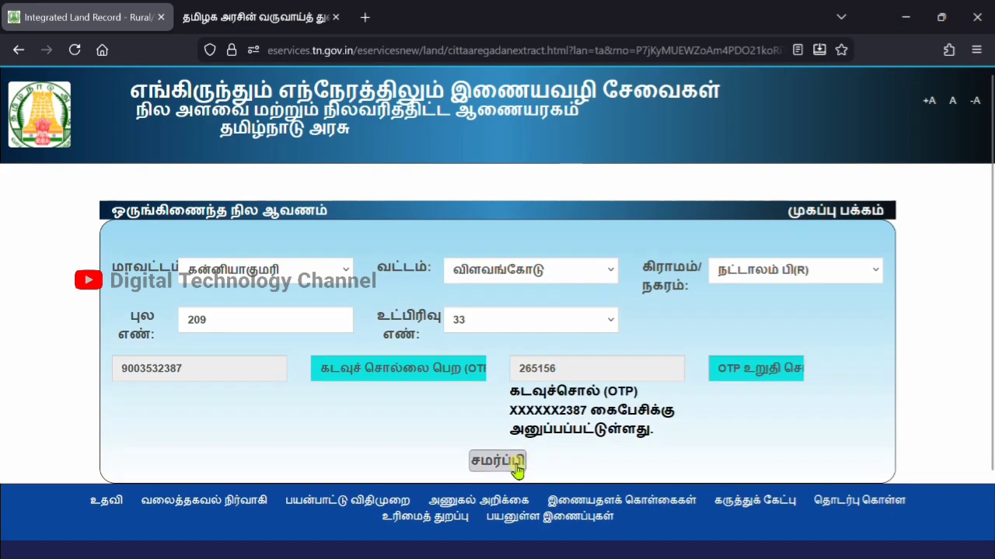
left_click(497, 463)
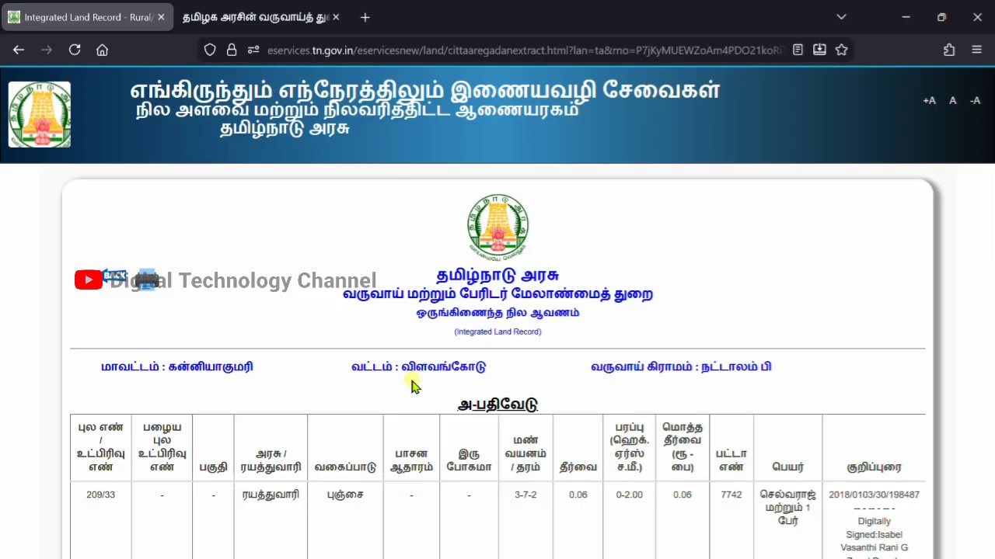
Step: Examine the A-Register, Chitta and field map sections of the generated integrated land record
scroll(411, 386, "down", 5)
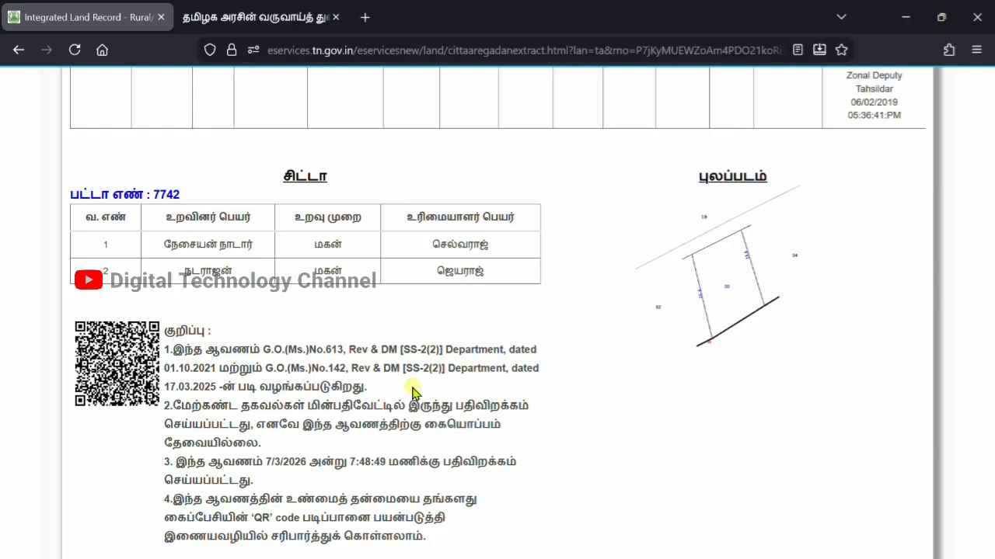
scroll(412, 392, "down", 3)
scroll(412, 394, "up", 10)
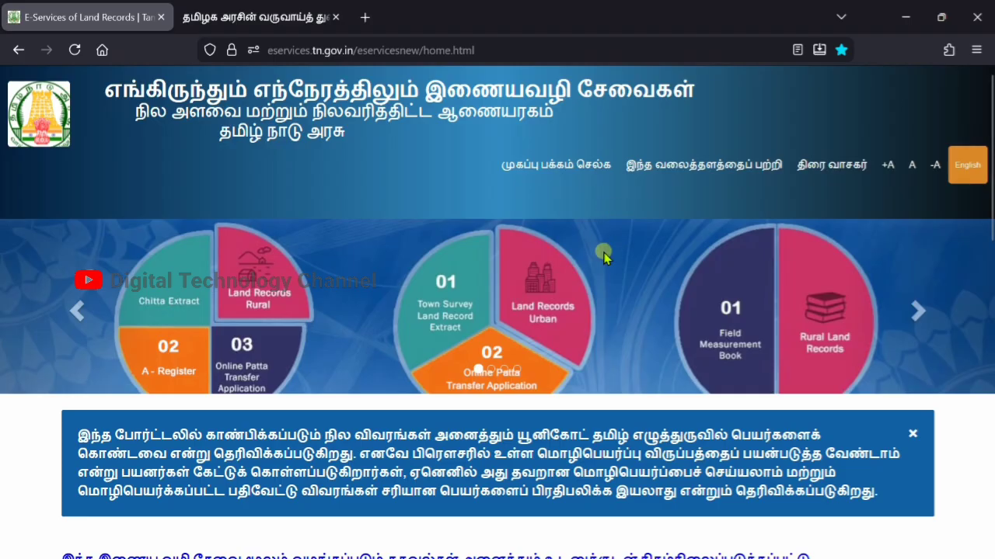
scroll(610, 260, "down", 3)
scroll(614, 268, "down", 9)
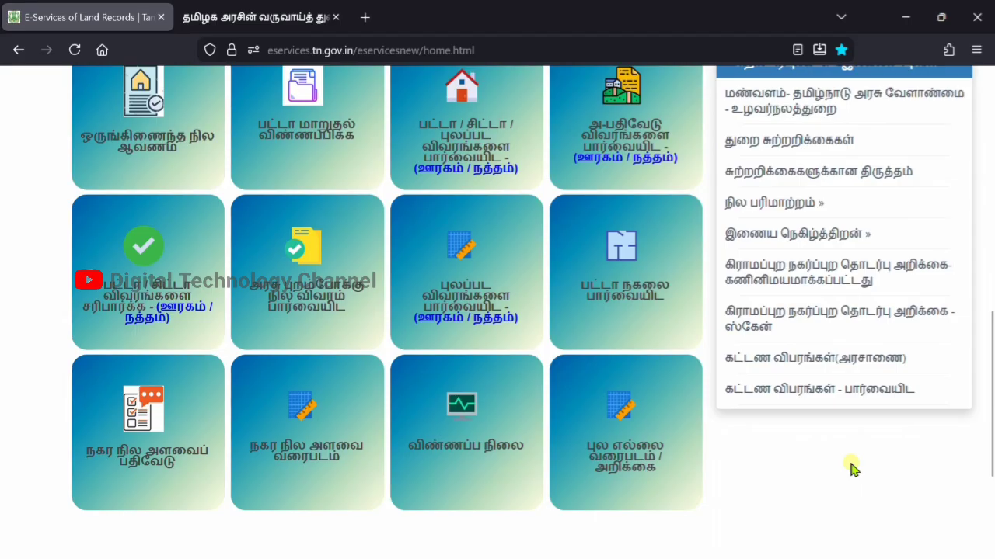
scroll(852, 469, "up", 12)
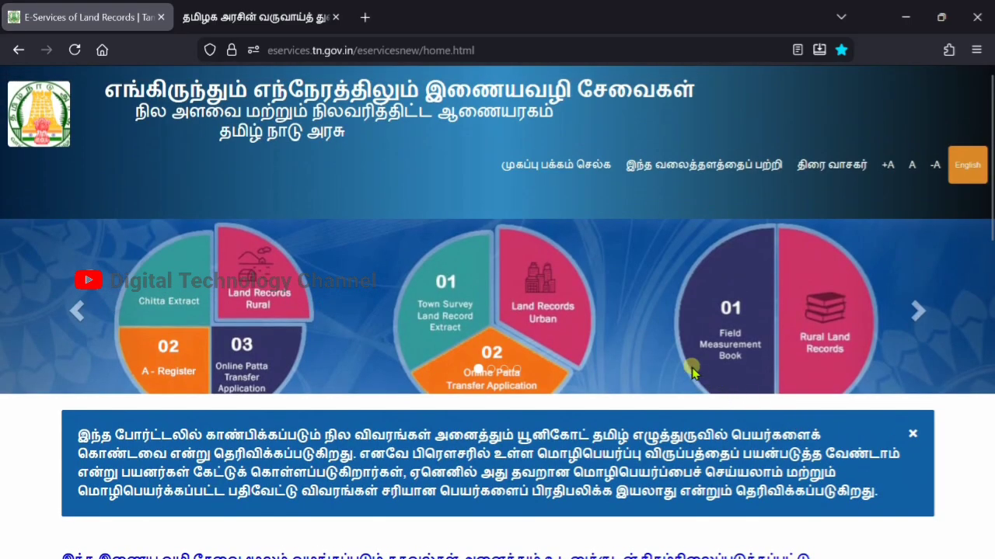